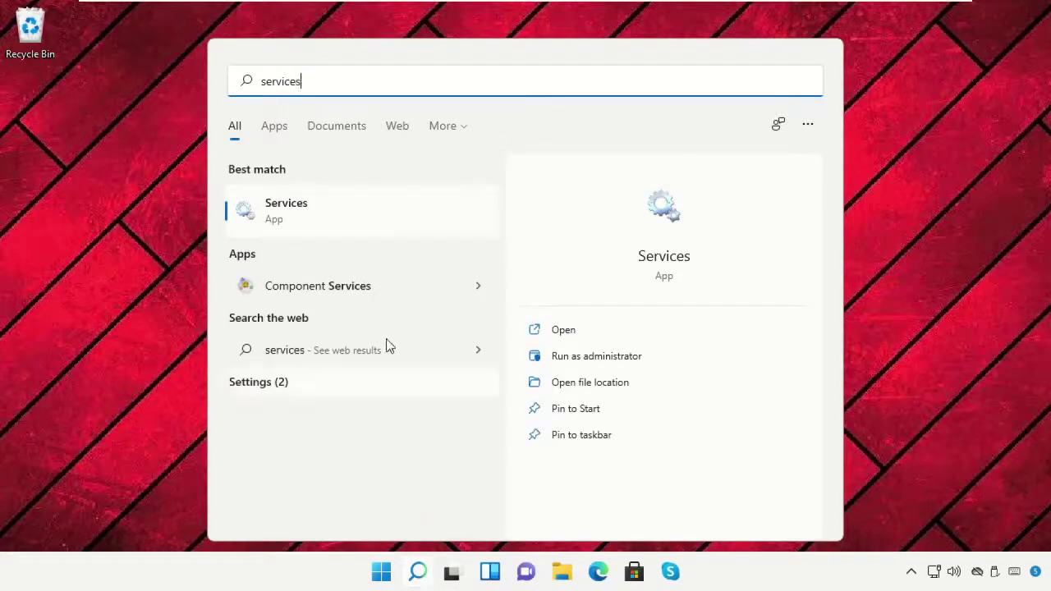
Step: Open the Services console and select the Performance Logs & Alerts service
click(323, 222)
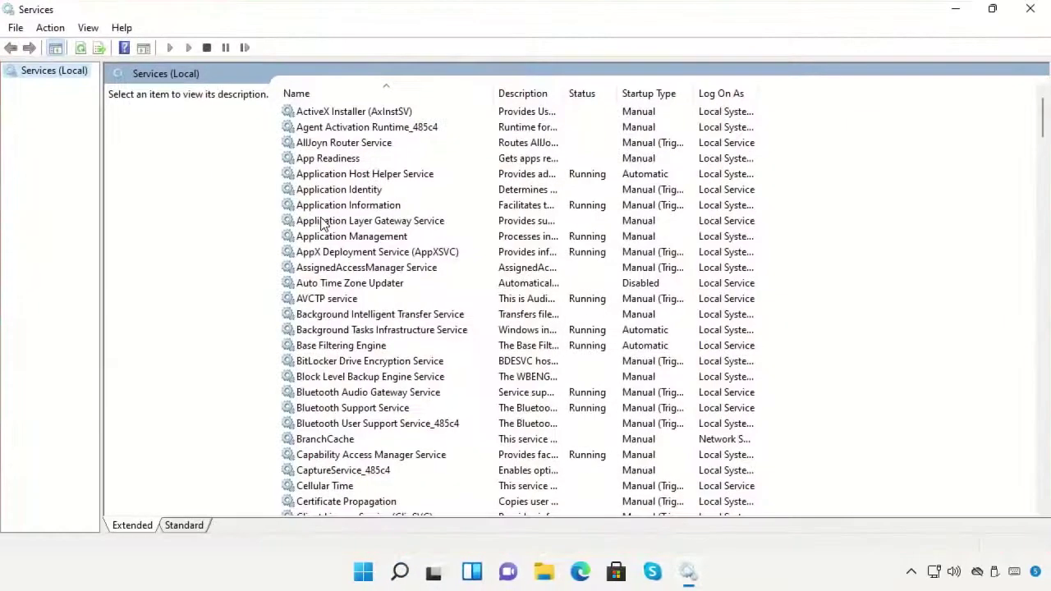
click(323, 223)
key(p)
scroll(330, 253, down, 4)
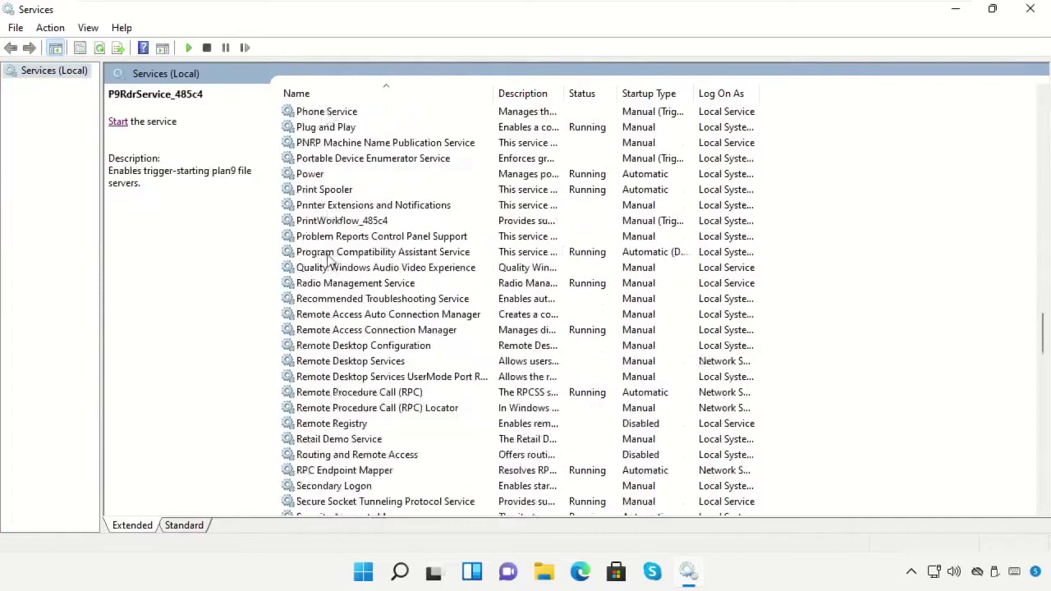
click(992, 10)
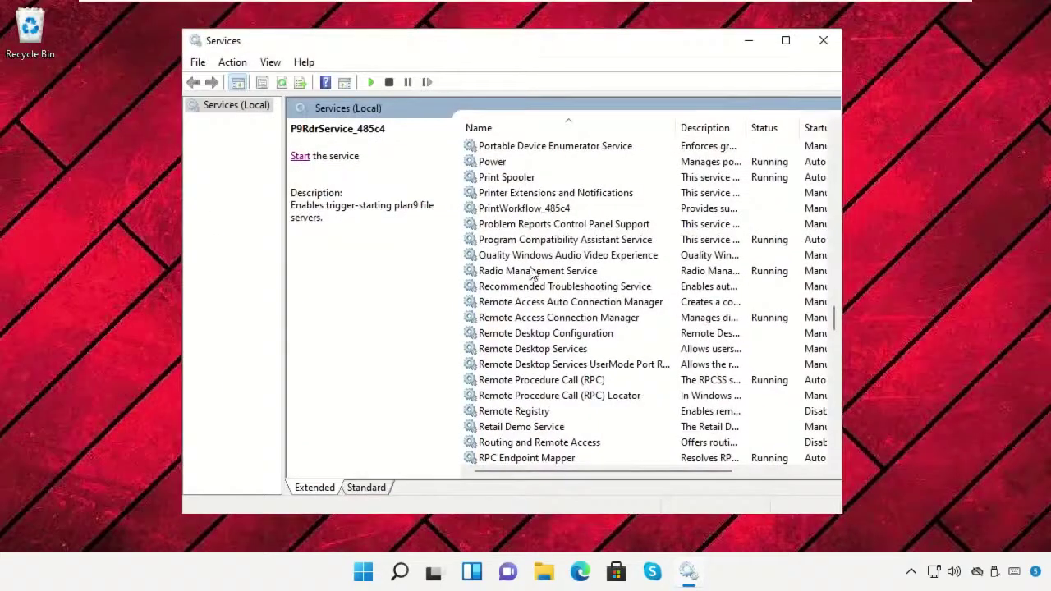
scroll(534, 273, down, 7)
scroll(532, 277, up, 10)
scroll(532, 277, down, 7)
scroll(529, 282, up, 6)
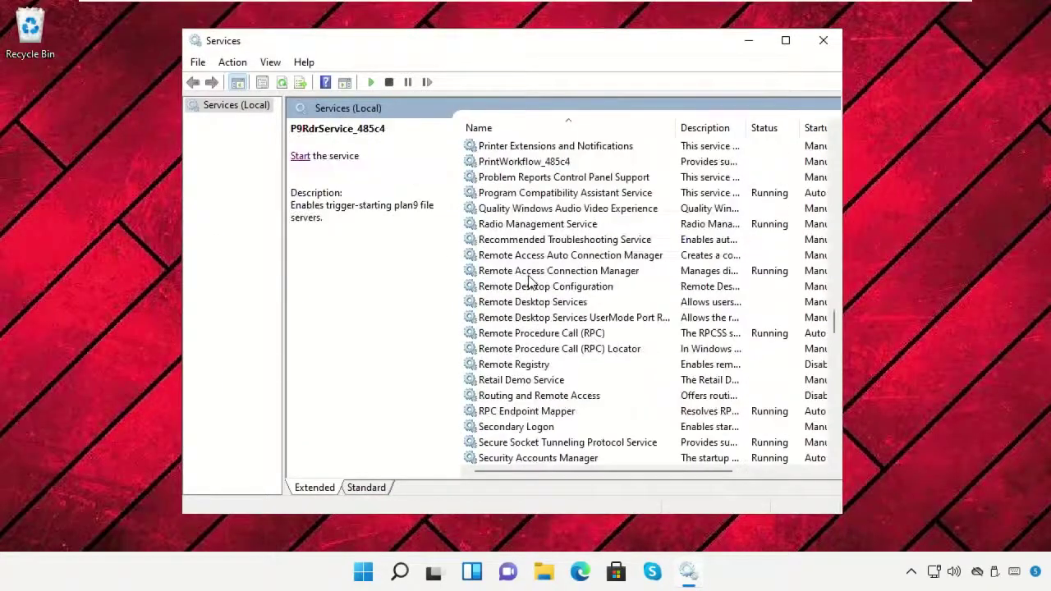
scroll(530, 281, up, 2)
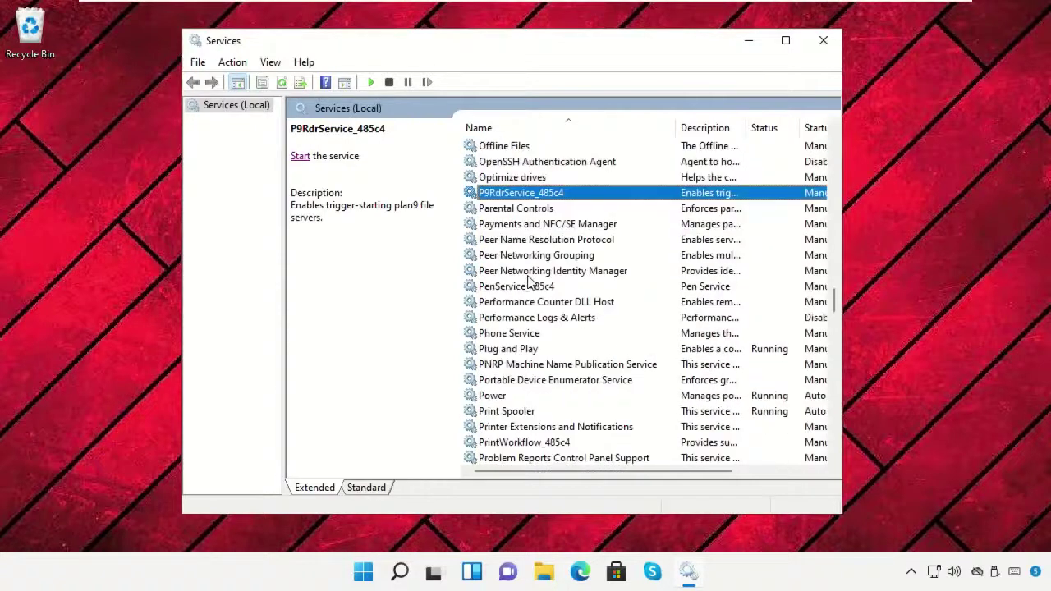
click(534, 318)
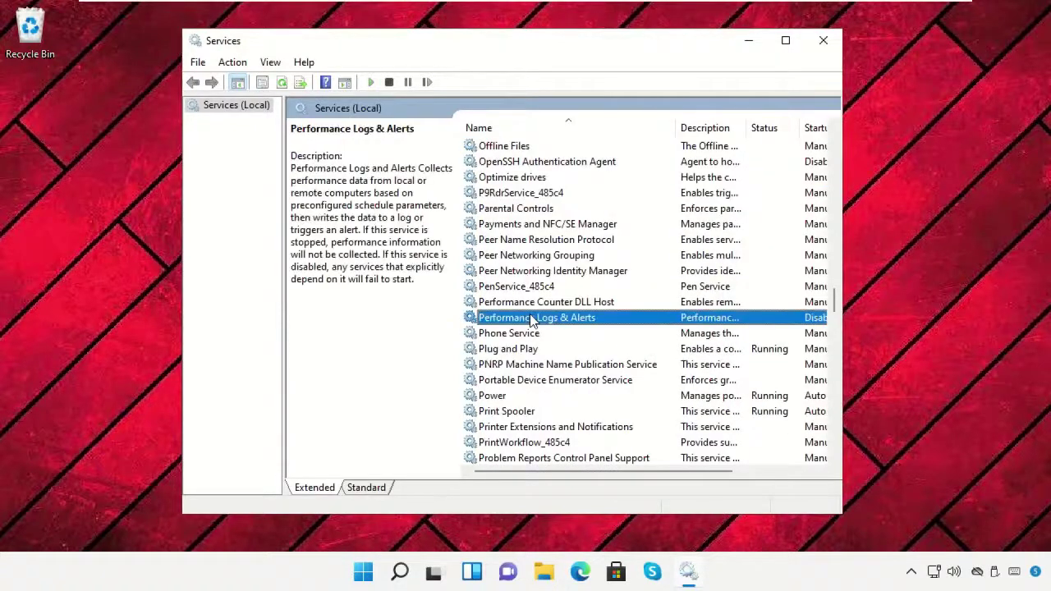
Step: Set the Performance Logs & Alerts service's startup type to Automatic and start the service
right_click(532, 321)
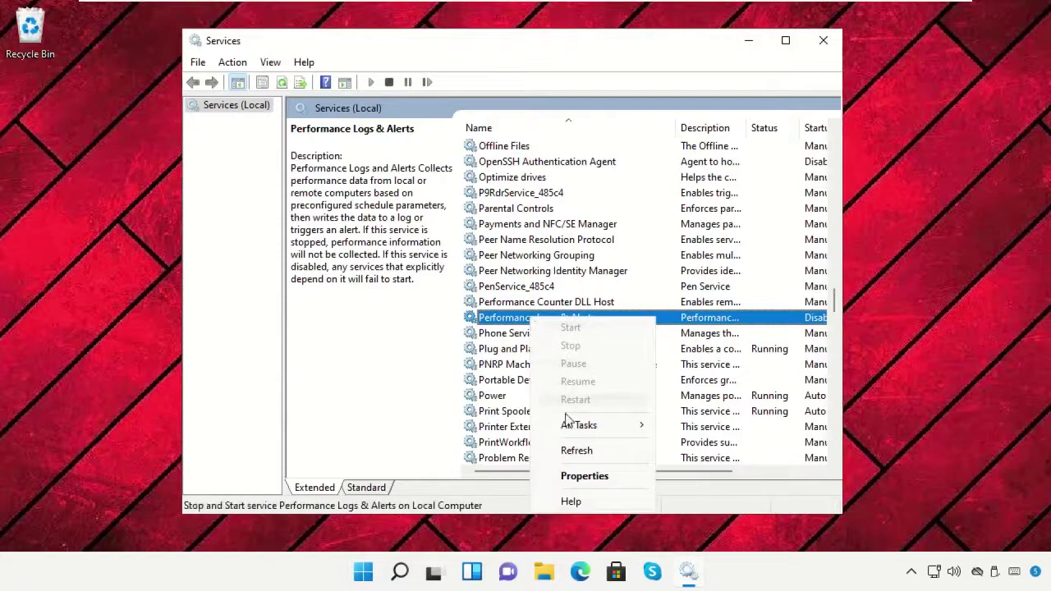
click(584, 476)
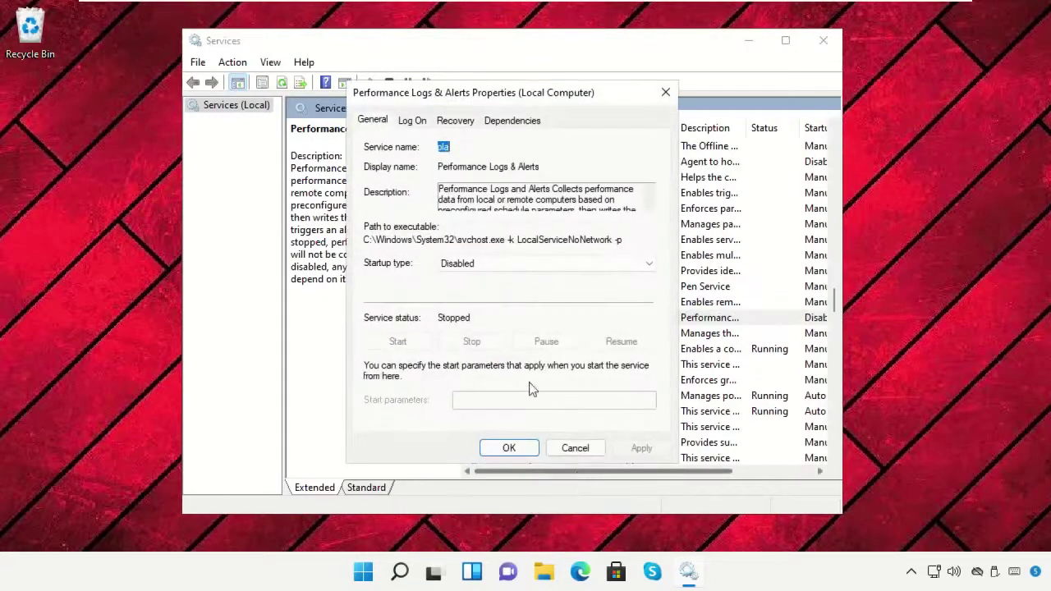
click(525, 264)
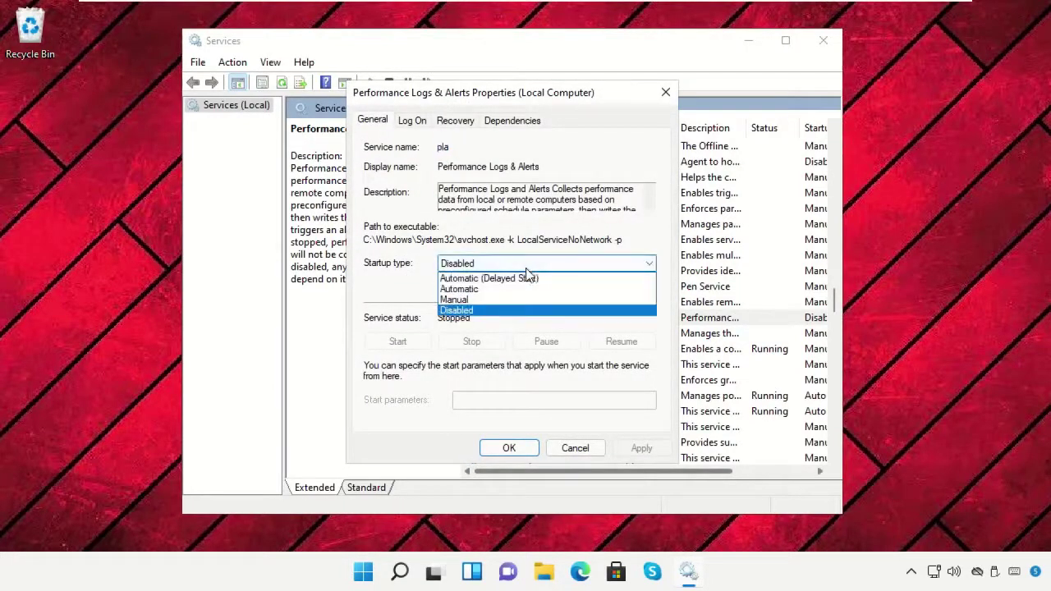
click(521, 290)
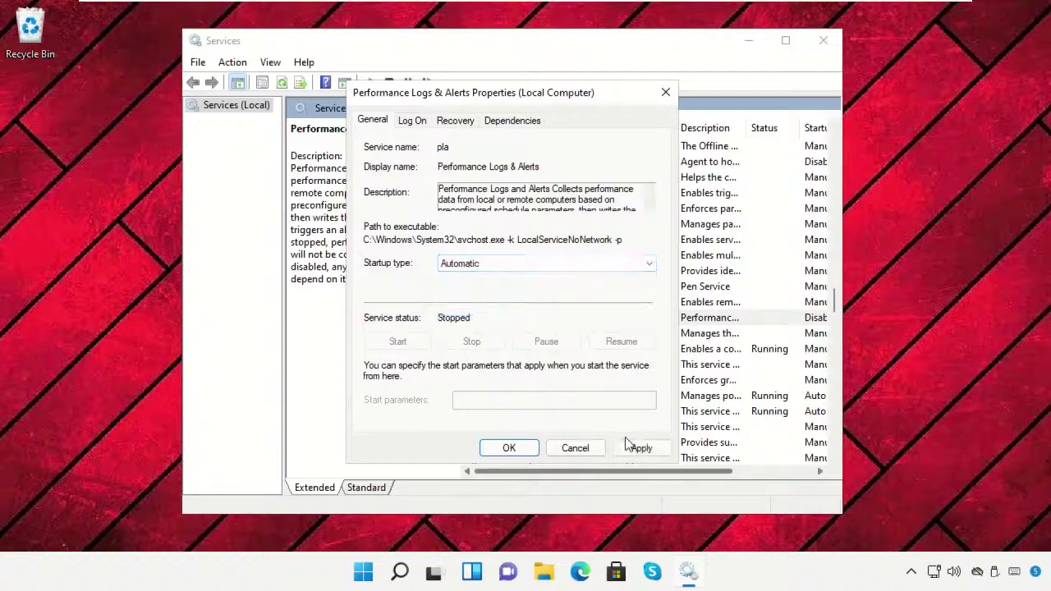
click(639, 449)
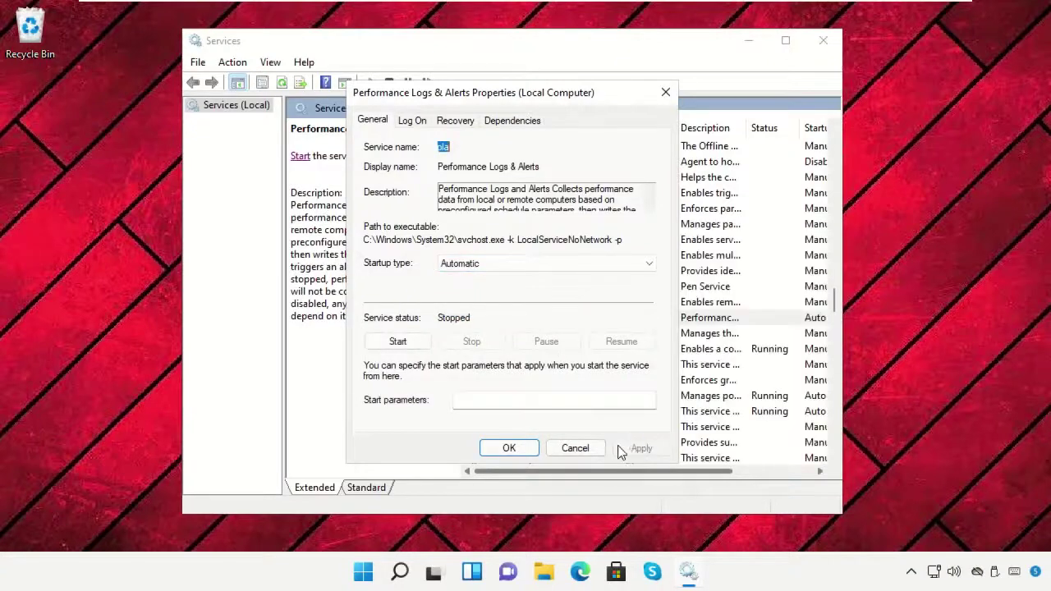
click(509, 448)
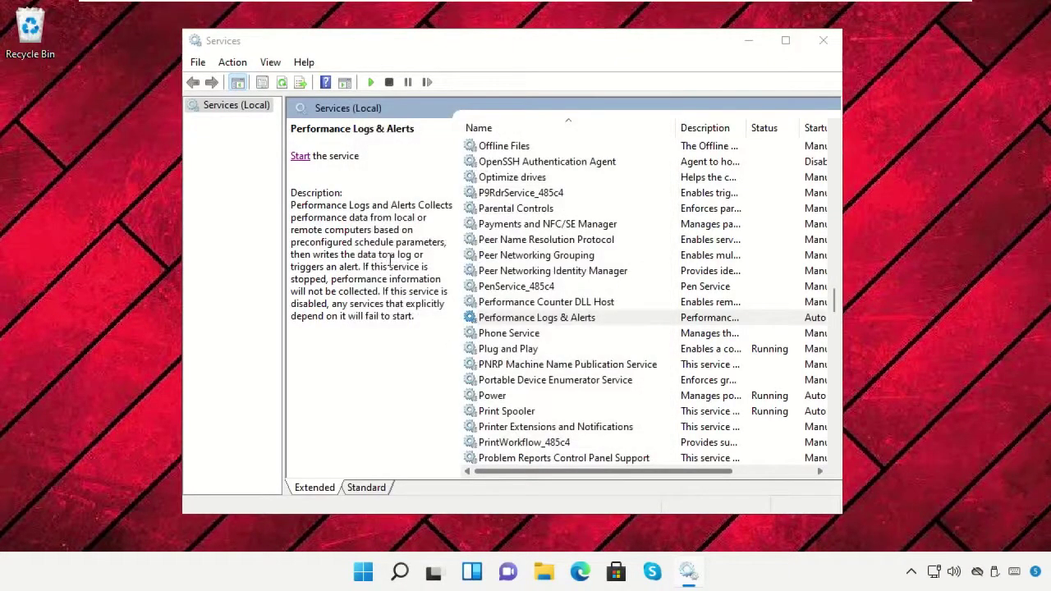
click(300, 157)
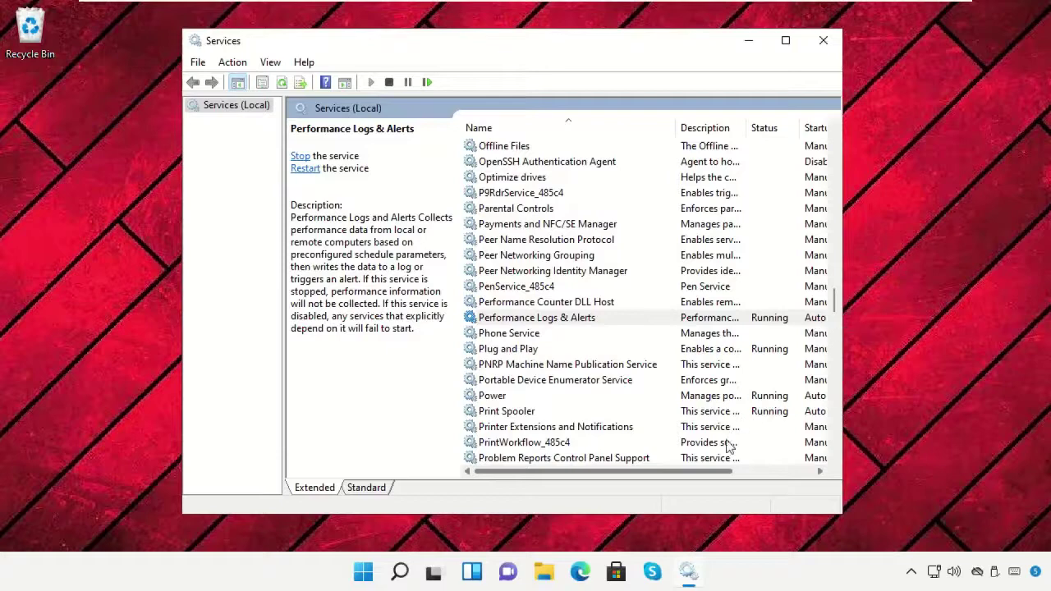
click(824, 41)
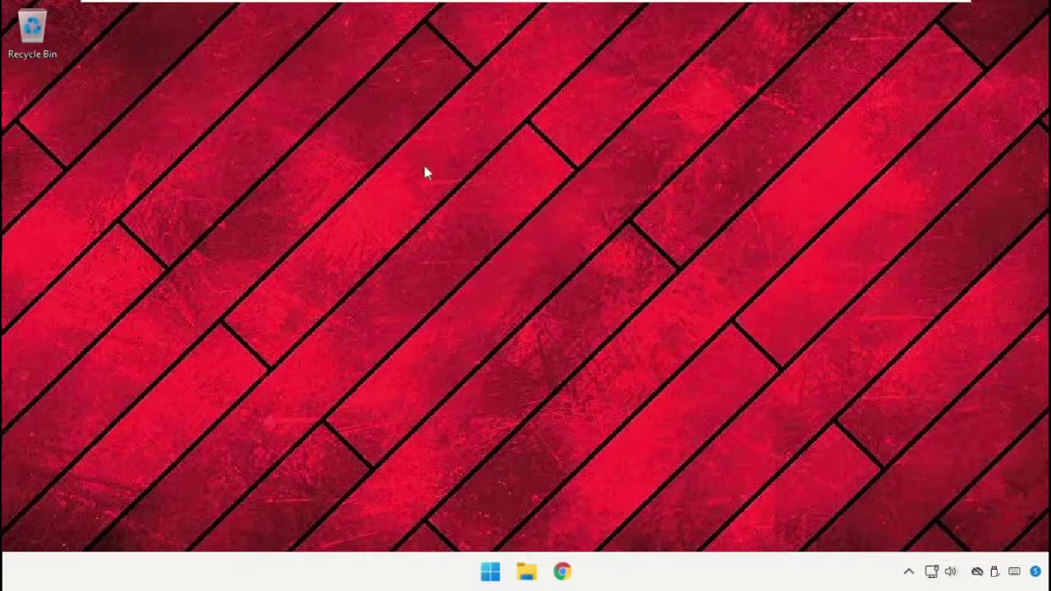
Step: Open Command Prompt with administrator rights
key(super)
text(cmd)
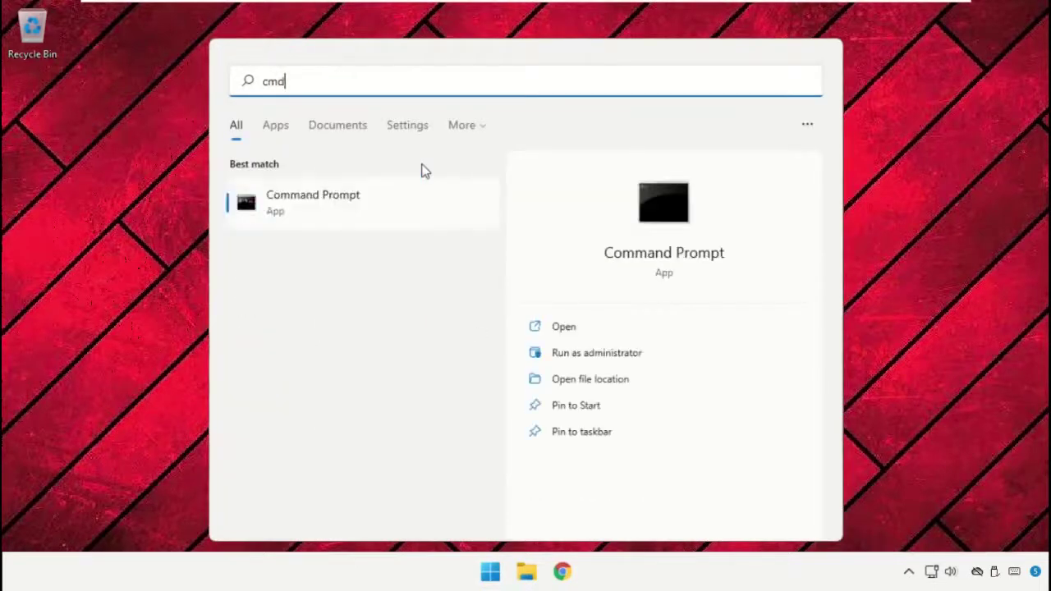
right_click(338, 212)
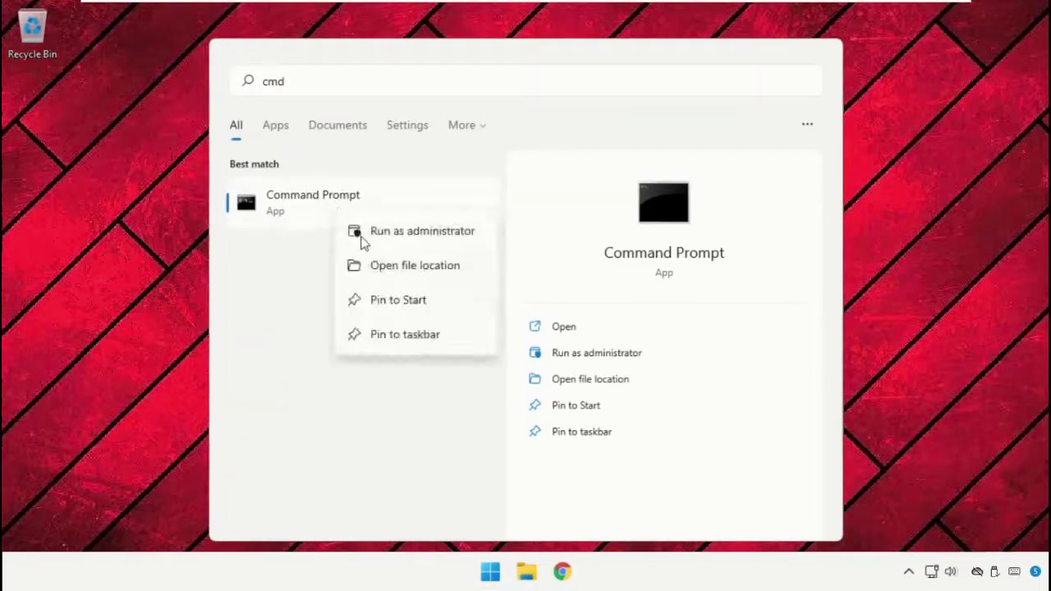
click(362, 239)
click(466, 415)
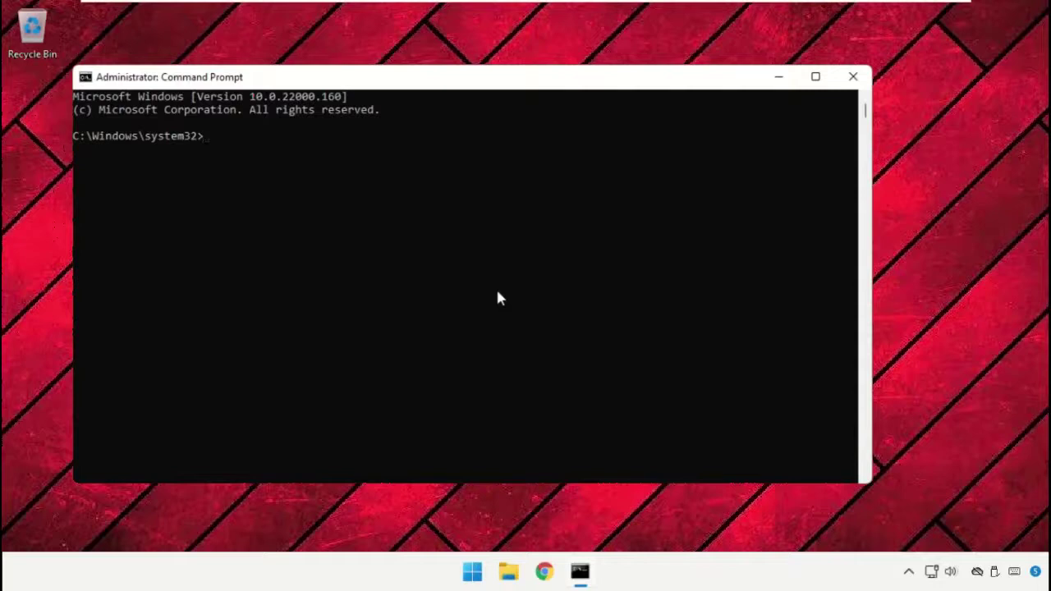
Step: Flush the DNS resolver cache with the command "ipconfig /flushdns"
text(ipco)
text(nf)
text(ig /)
text(fly)
text(ush)
text(dns)
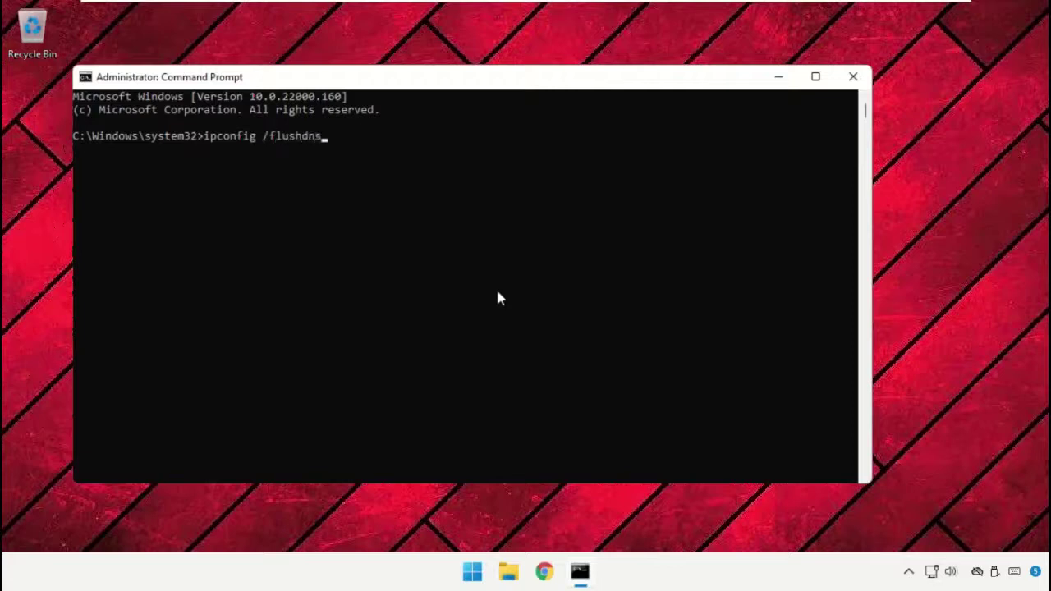
key(Return)
Step: Reset the Winsock catalog with the command "netsh winsock reset"
text(netsh)
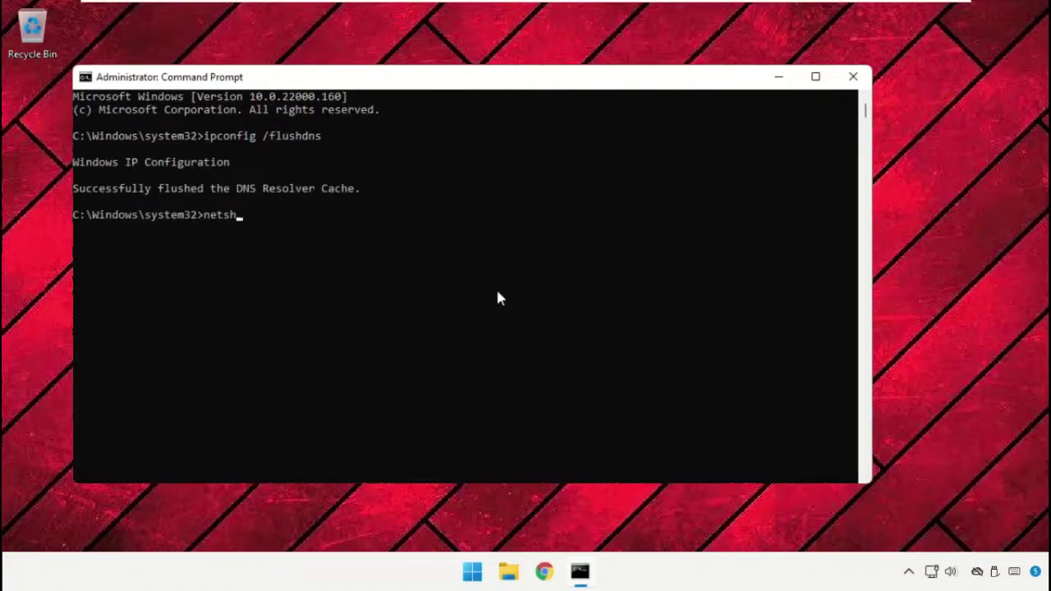
text( winsock reset)
key(Return)
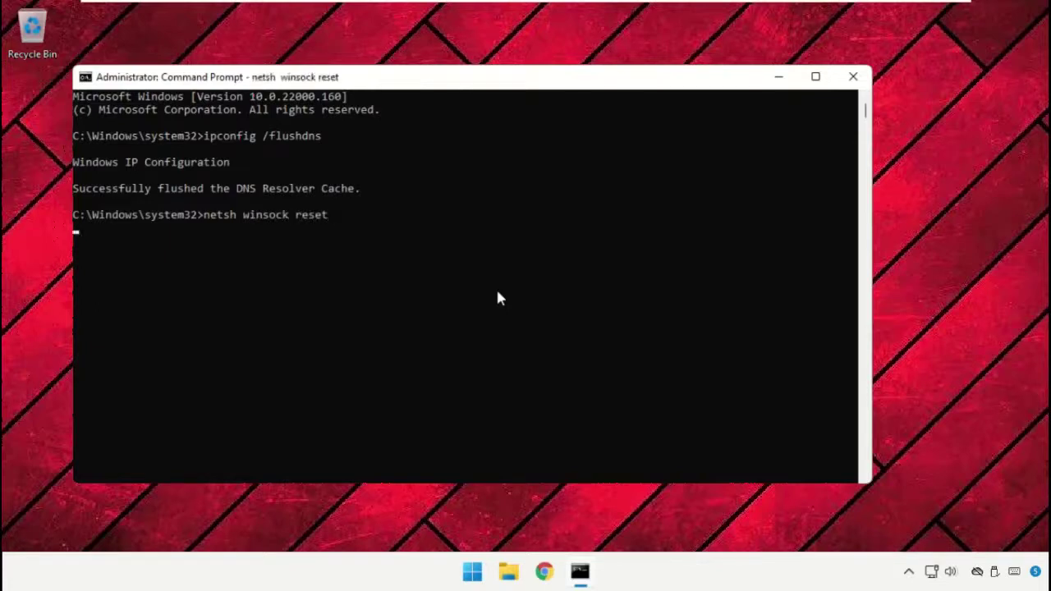
Step: Renew the IP configuration with the command "ipconfig /renew" and exit Command Prompt
text(ipconf)
text(o)
text(ig)
text( /renew)
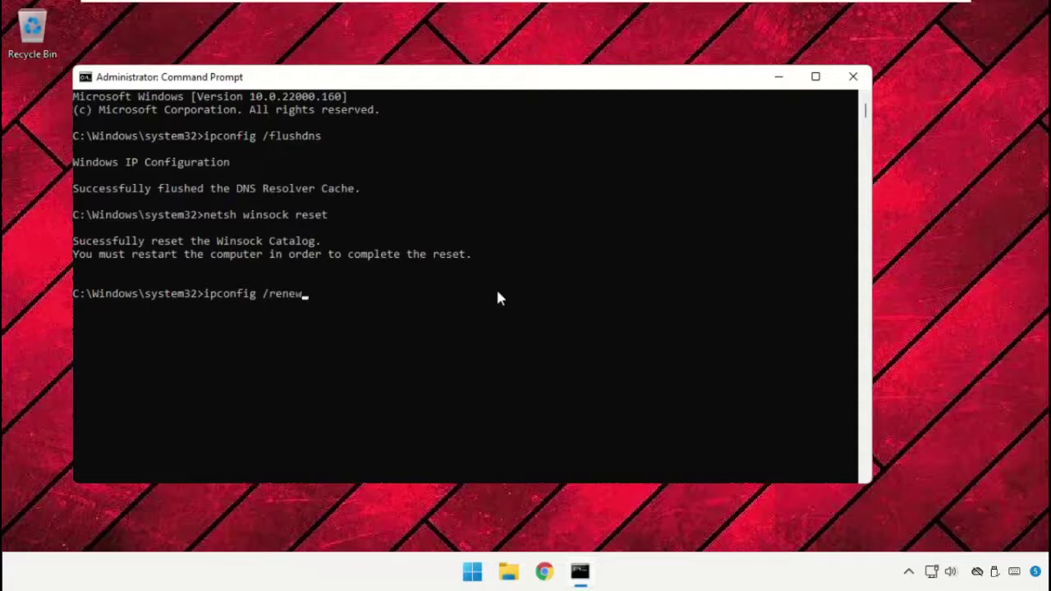
key(Return)
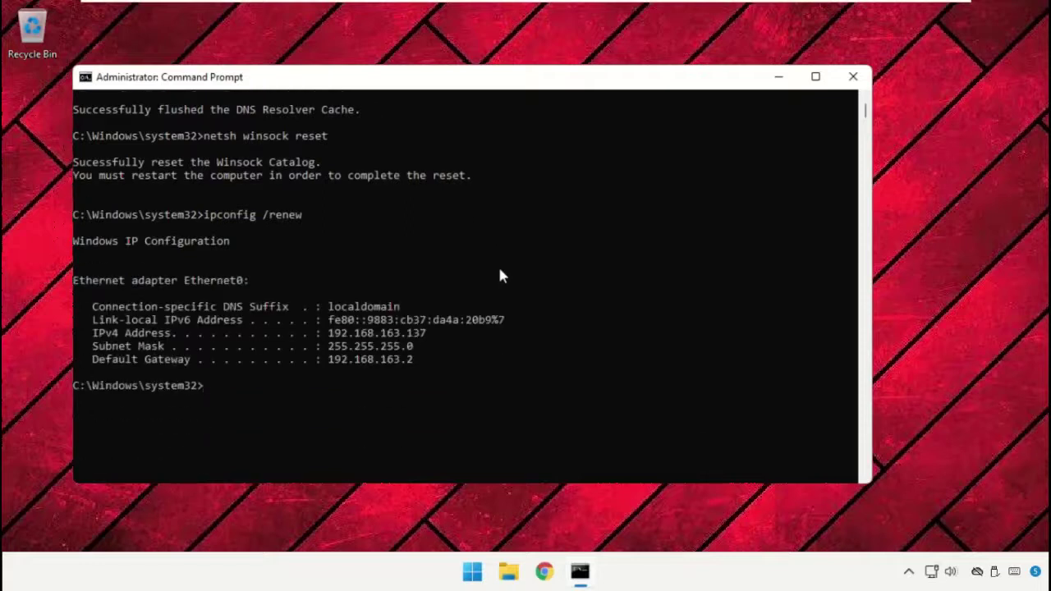
text(exit)
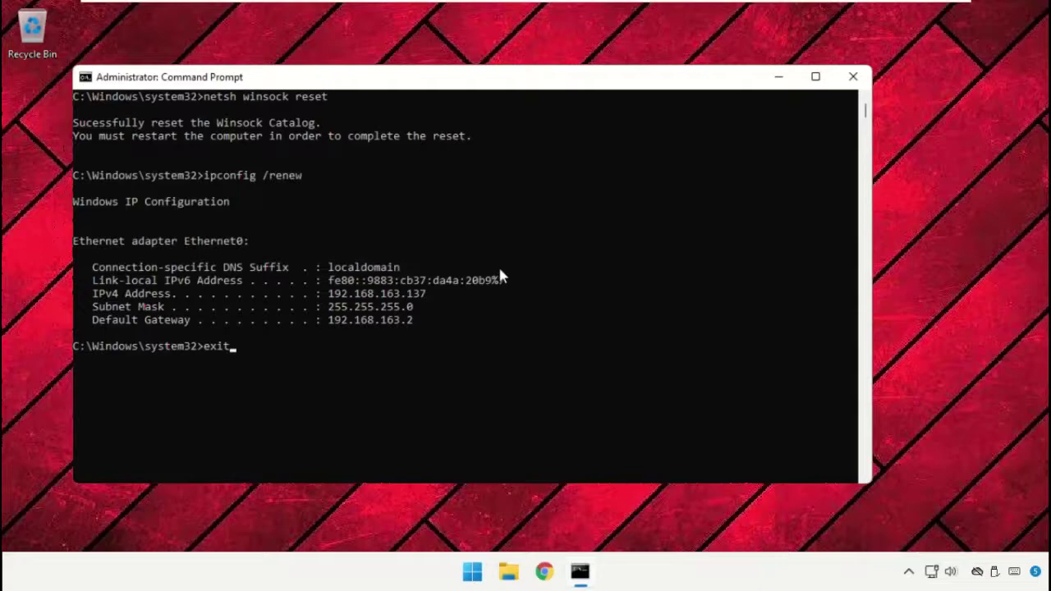
key(Return)
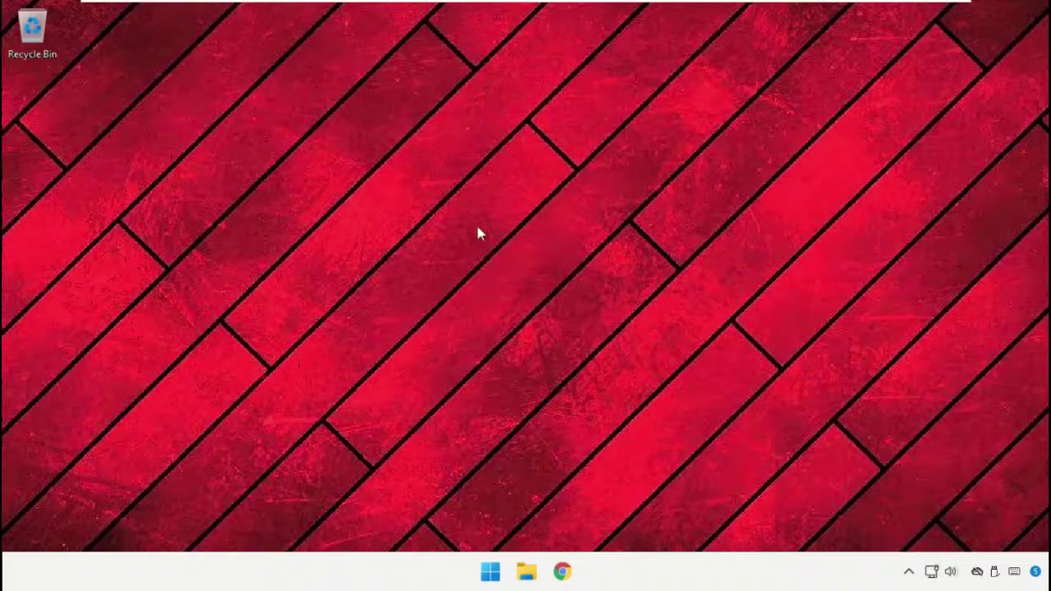
Step: Open Control Panel and go to the Network and Sharing Center under Network and Internet
key(super)
text(com)
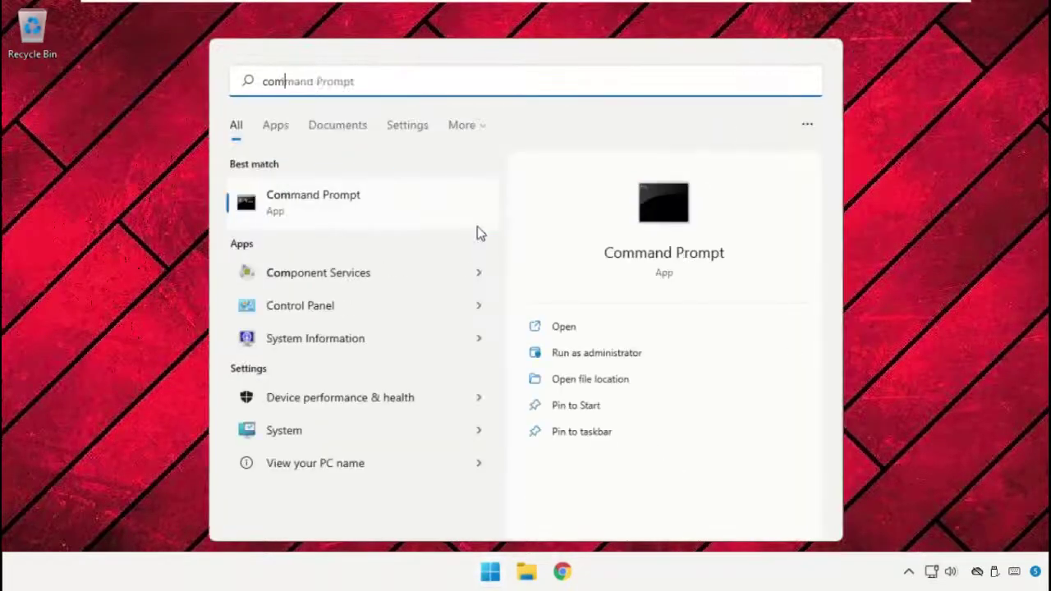
key(BackSpace)
text(ntro)
click(389, 211)
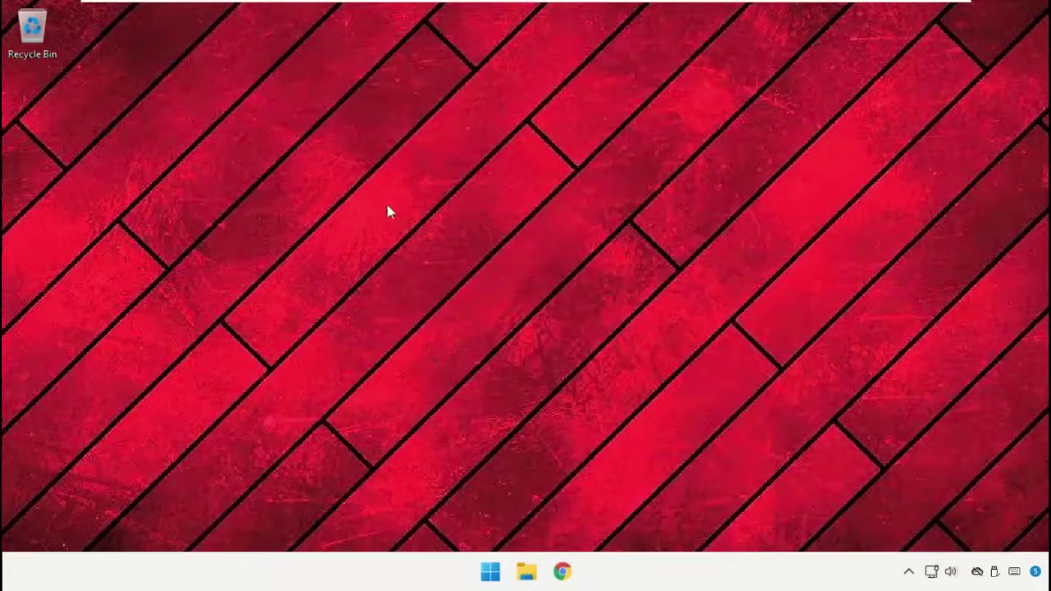
click(413, 257)
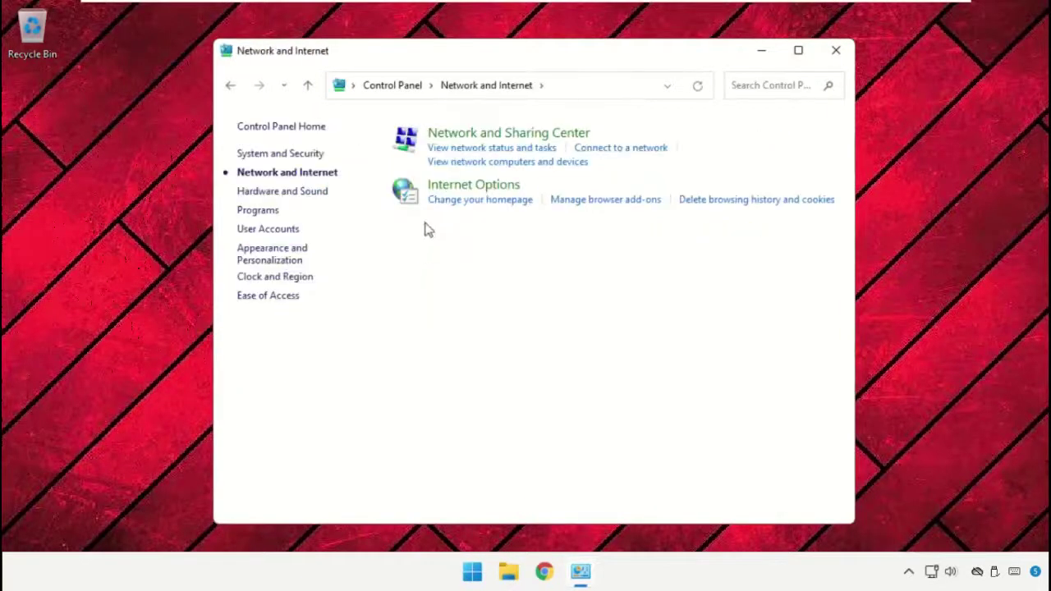
click(452, 135)
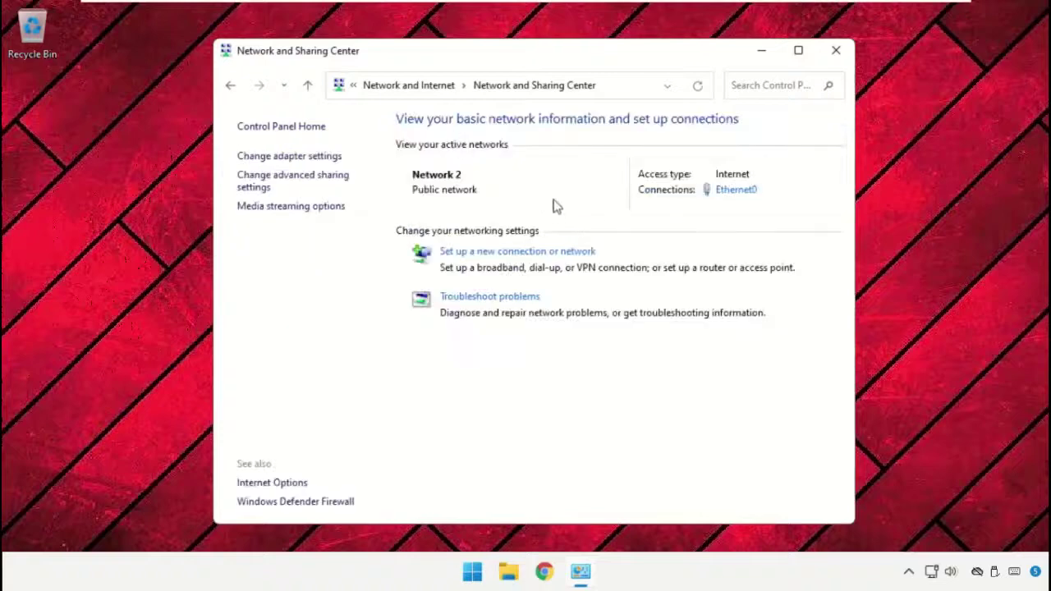
Step: Open the Internet Protocol Version 4 (TCP/IPv4) properties of the Ethernet0 connection
click(733, 190)
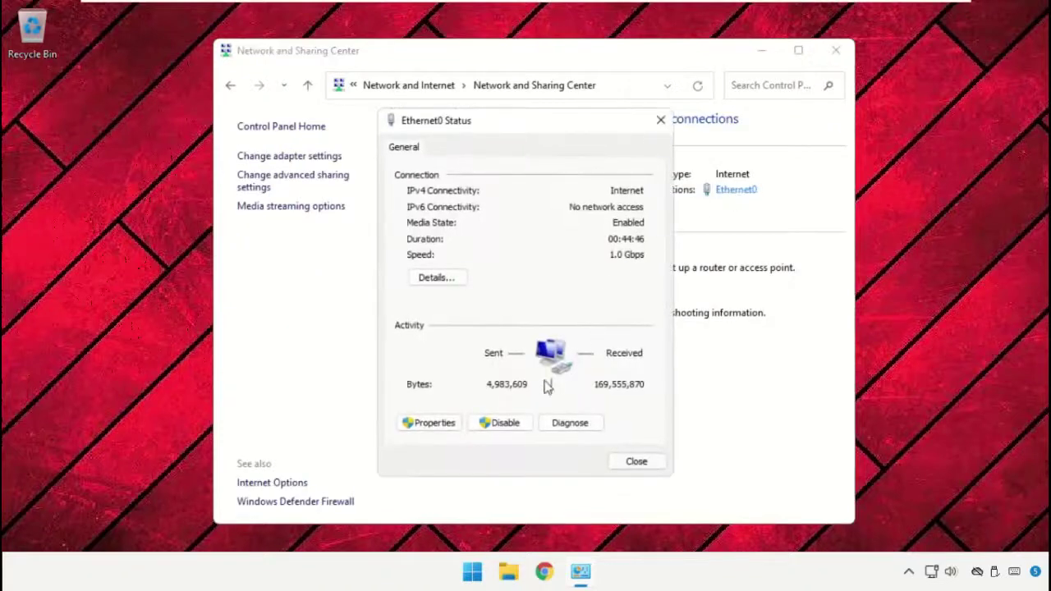
click(422, 422)
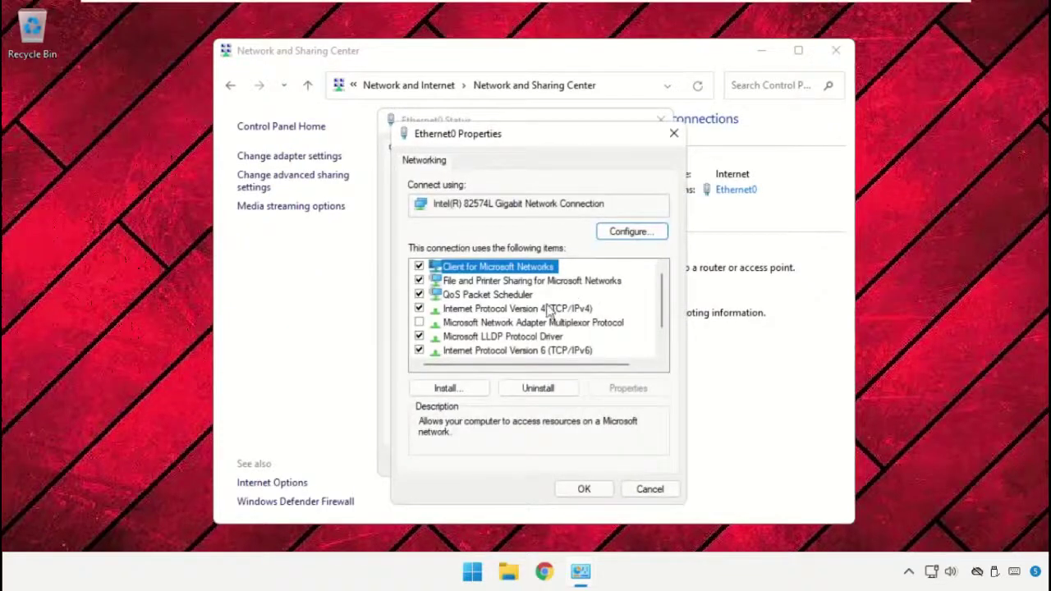
click(549, 308)
click(628, 392)
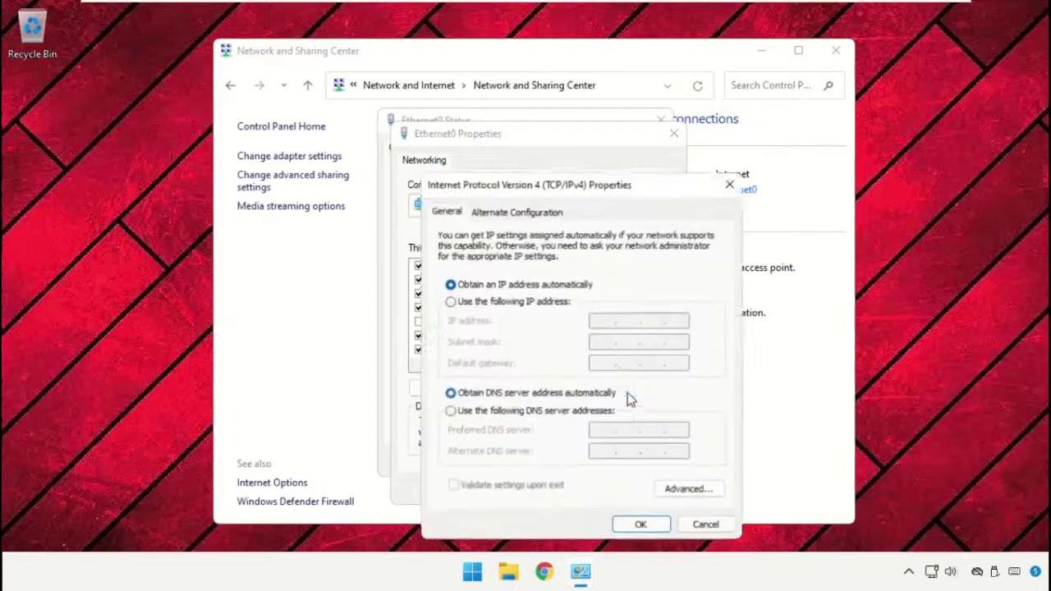
Step: Assign the static IP address 192.168.0.50 with subnet mask 255.255.255.0
click(517, 301)
text(192 . )
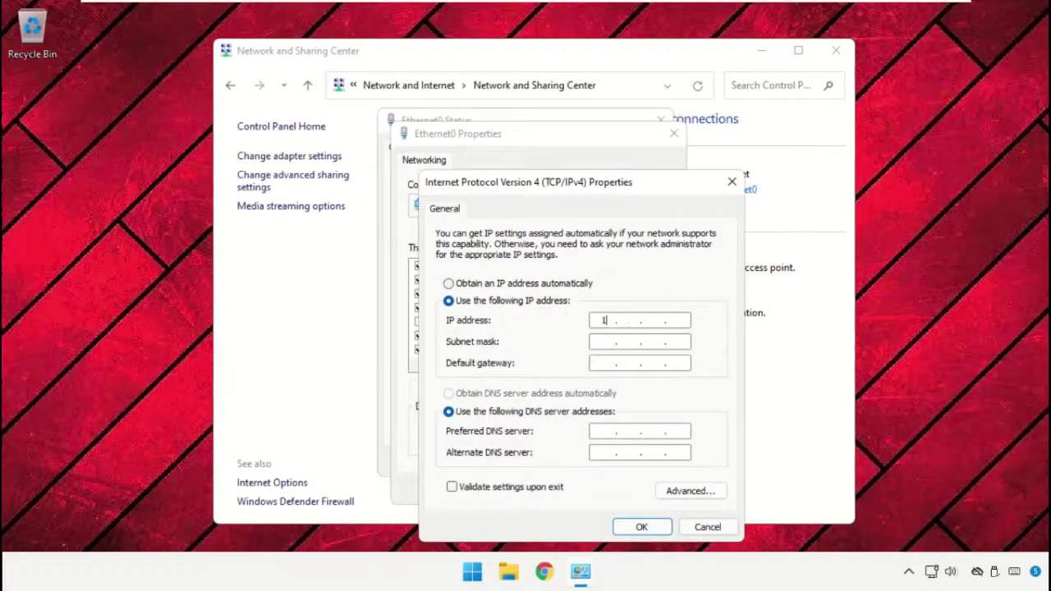
text(106 . 8)
key(BackSpace)
text(68)
key(Tab)
click(681, 321)
text(50)
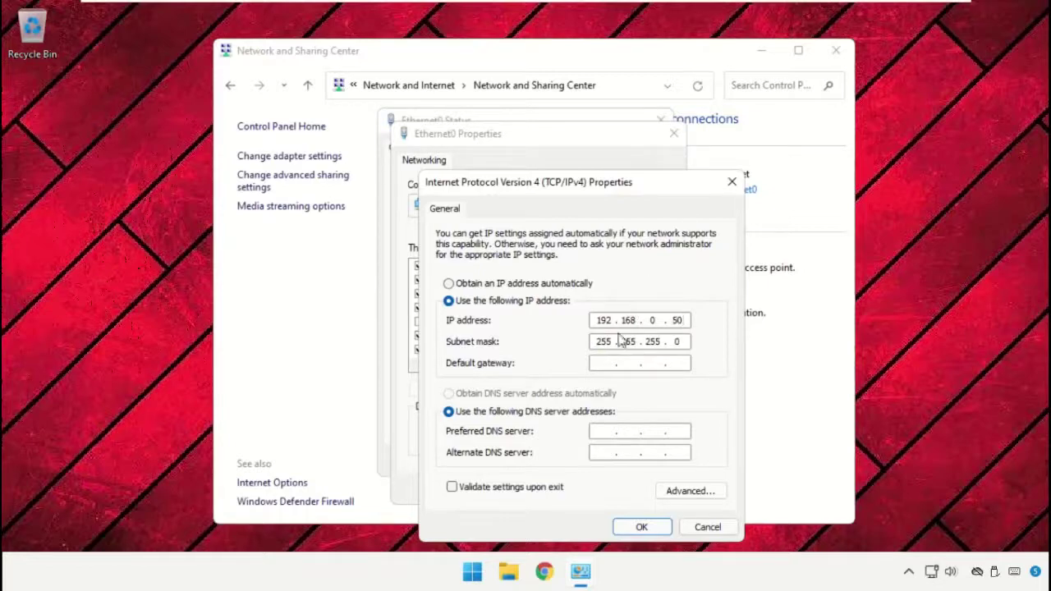
Step: Set the default gateway to 192.168.0.1 and the DNS servers to 1.1.1.1 and 1.0.0.1, and accept the IPv4 settings
click(604, 362)
text(192 . 168 .)
text(0 . 1)
click(607, 431)
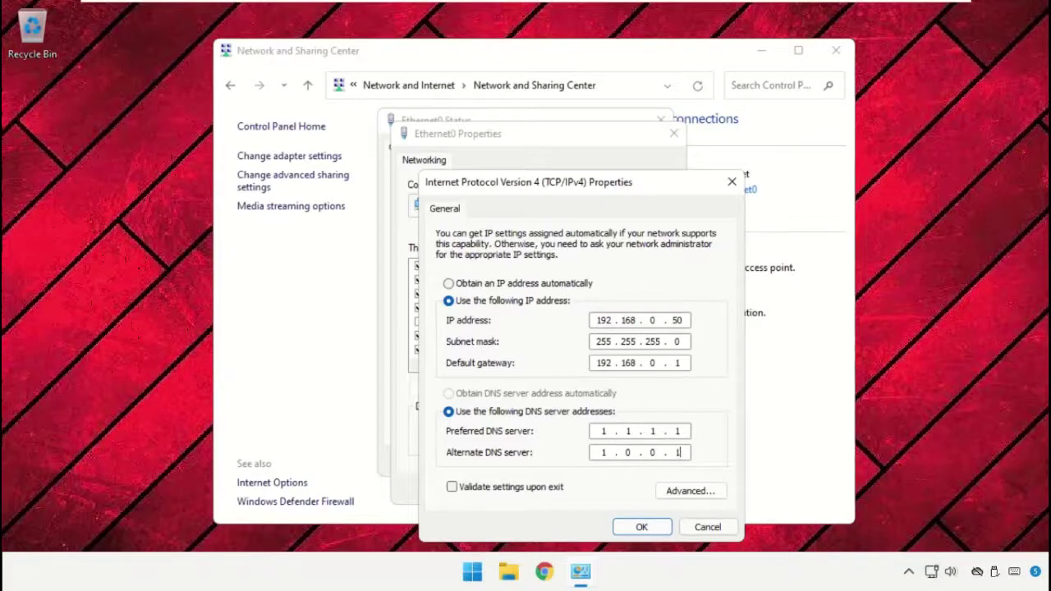
click(642, 527)
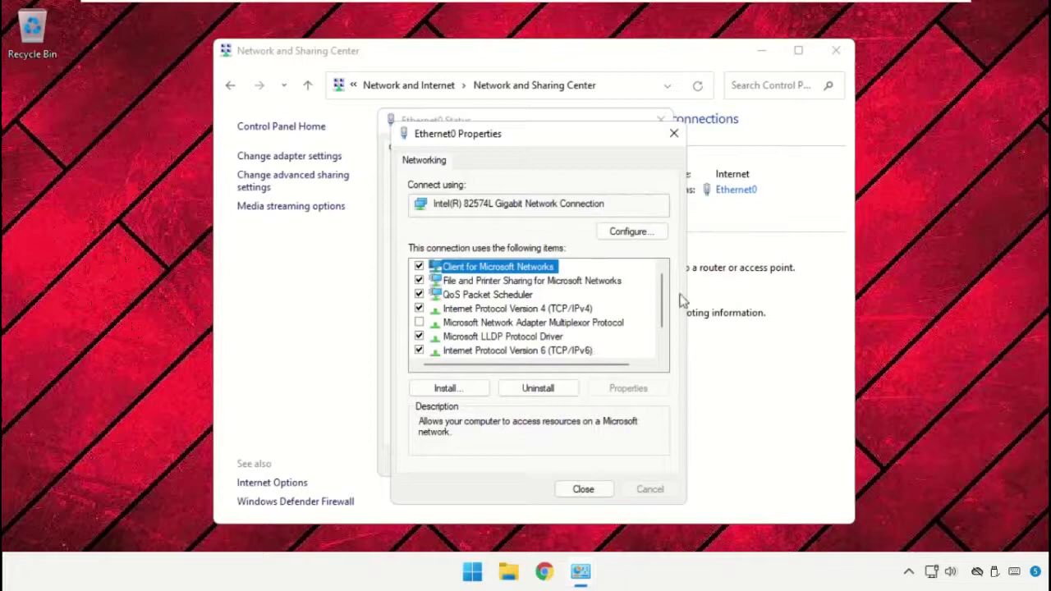
Step: Close the Ethernet0 properties and status dialogs and the Network and Sharing Center
click(600, 491)
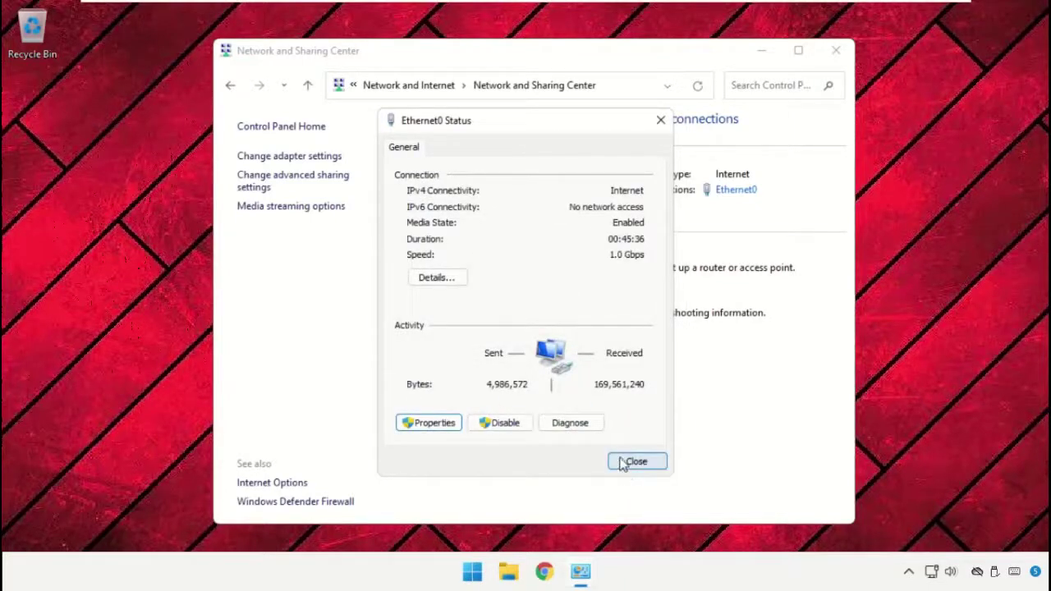
click(621, 458)
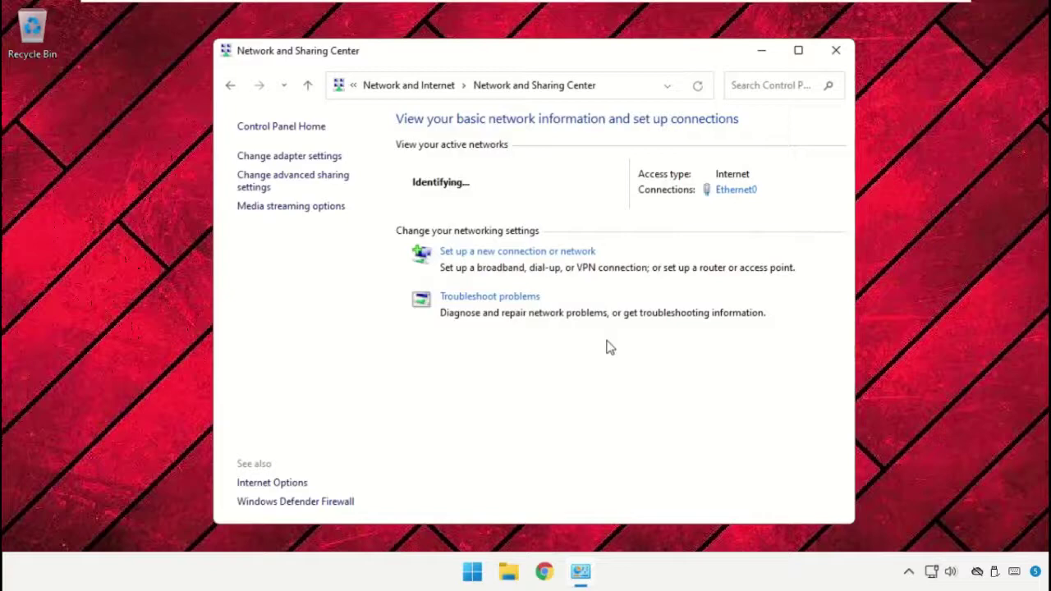
click(836, 50)
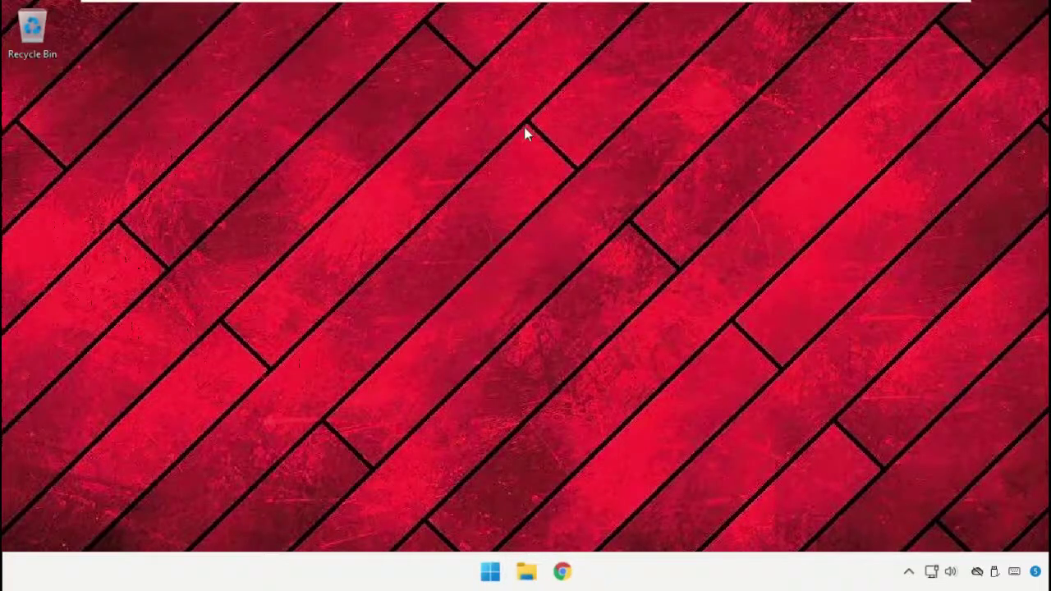
Step: Restart the computer after changing the network settings
click(486, 577)
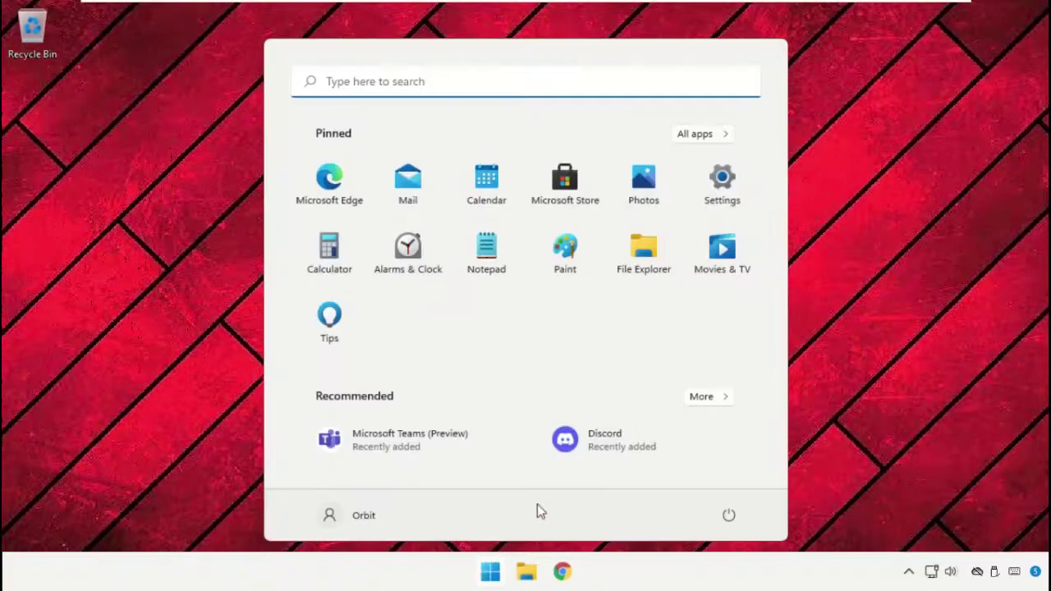
click(735, 520)
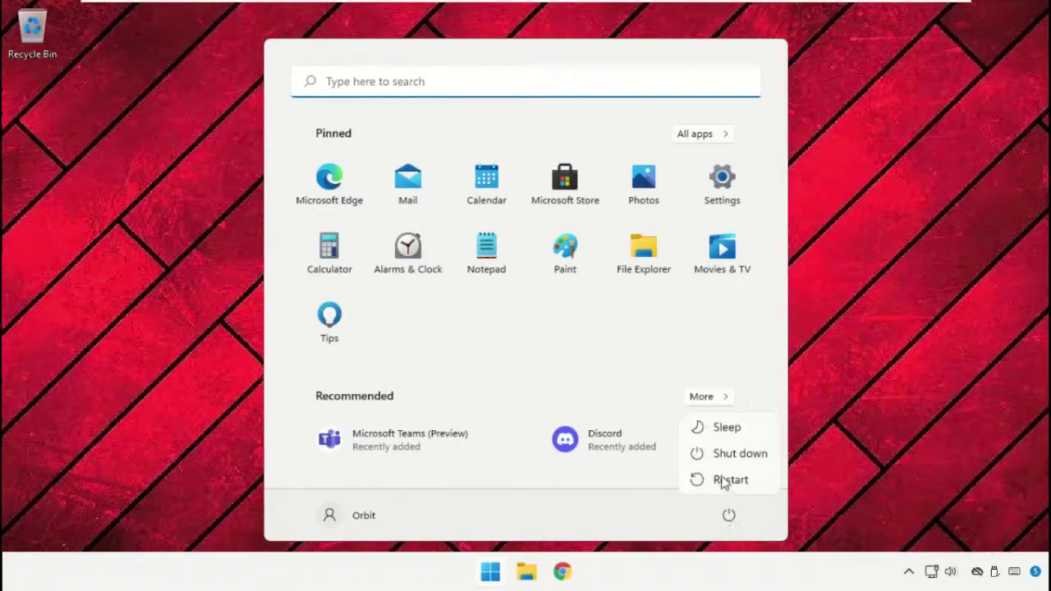
click(723, 479)
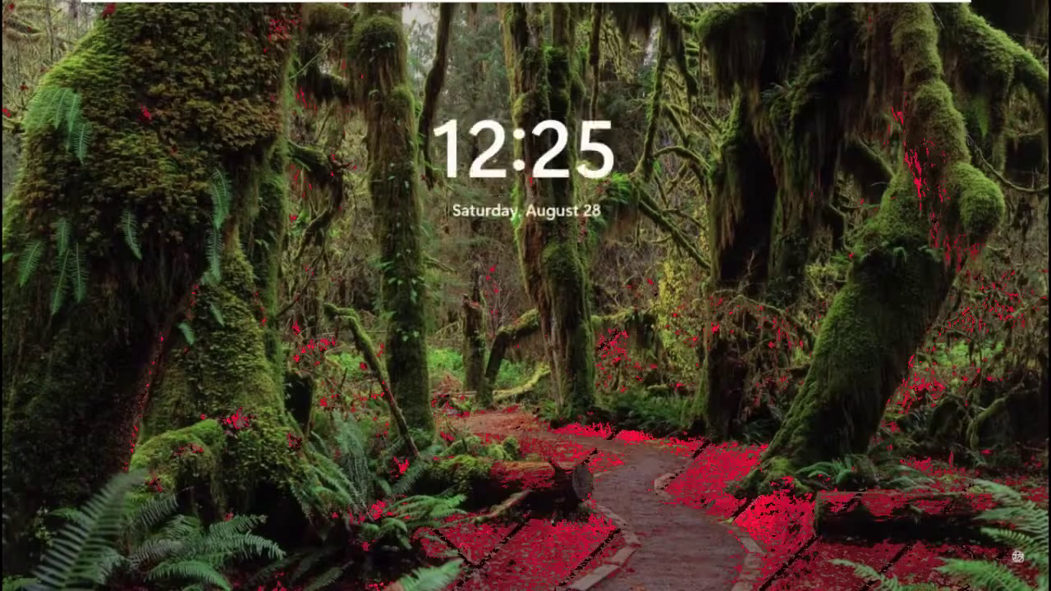
Step: Dismiss the lock screen and sign in to Windows with the account password
key(Return)
text(******)
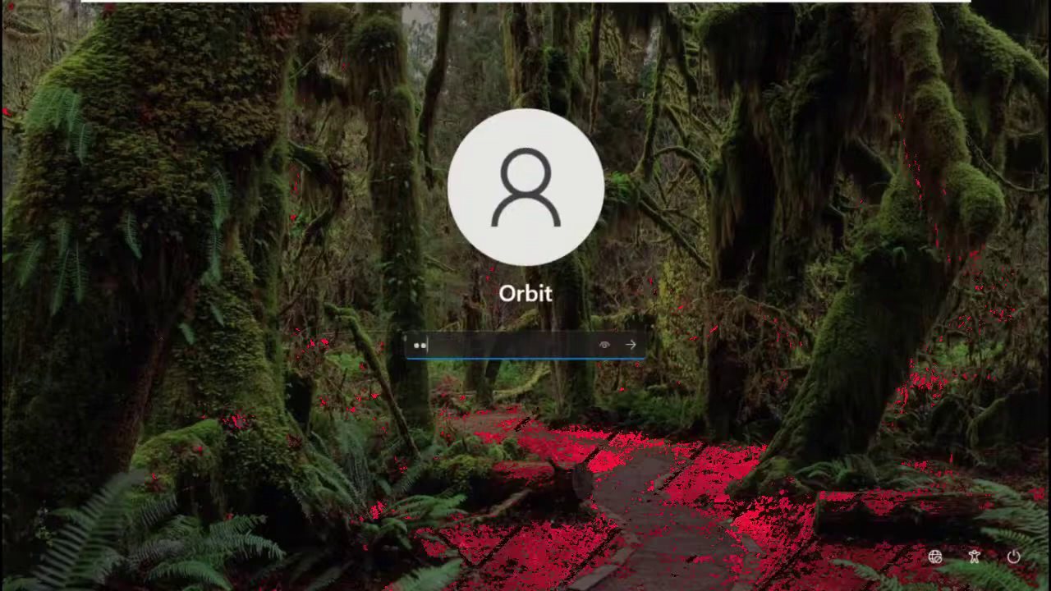
key(Return)
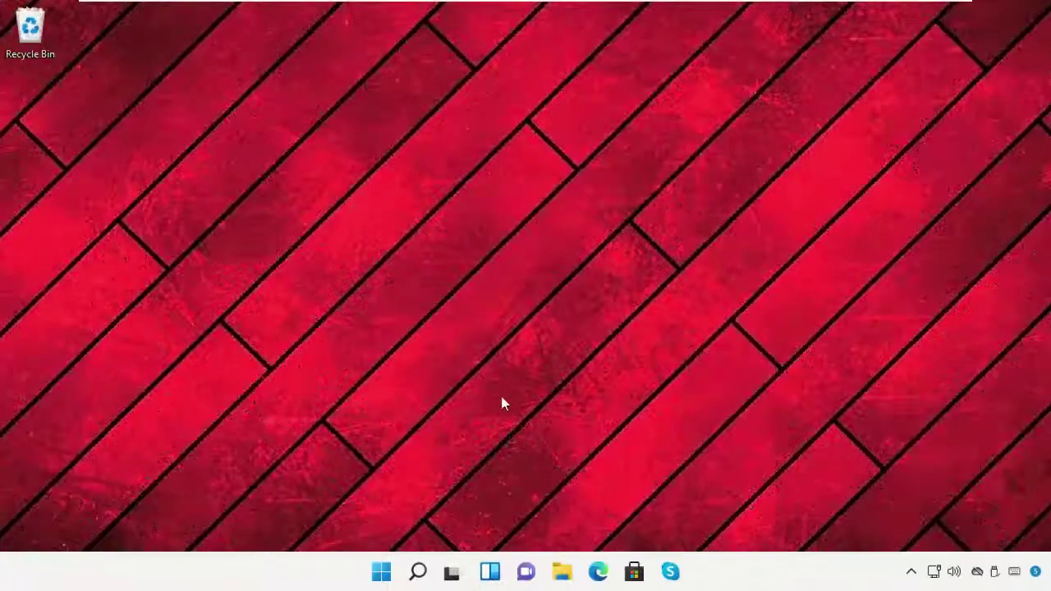
Step: Restart Windows once more from the signed-in desktop
click(380, 571)
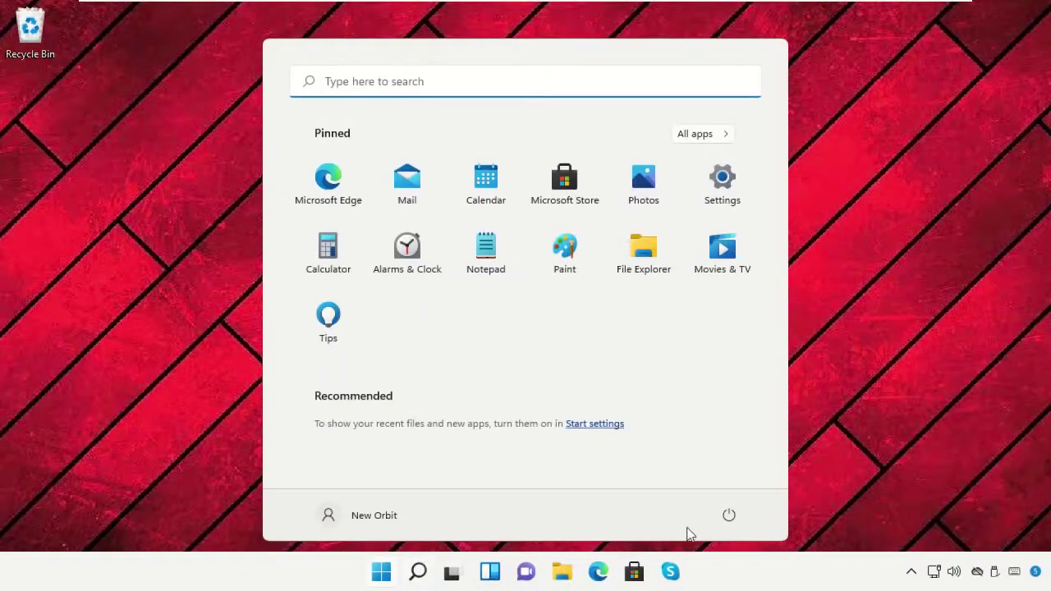
click(730, 516)
click(731, 482)
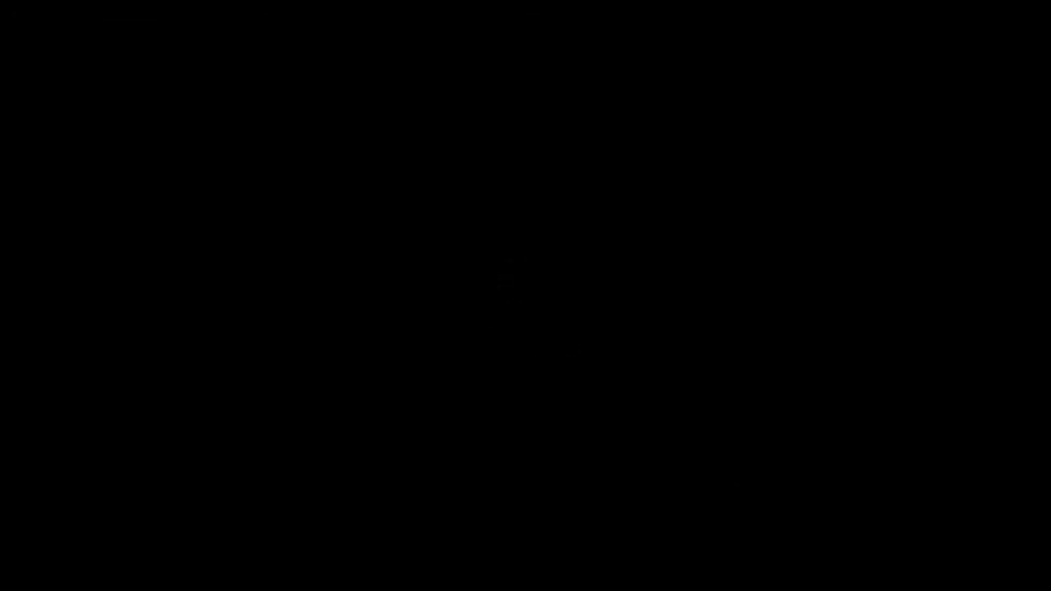